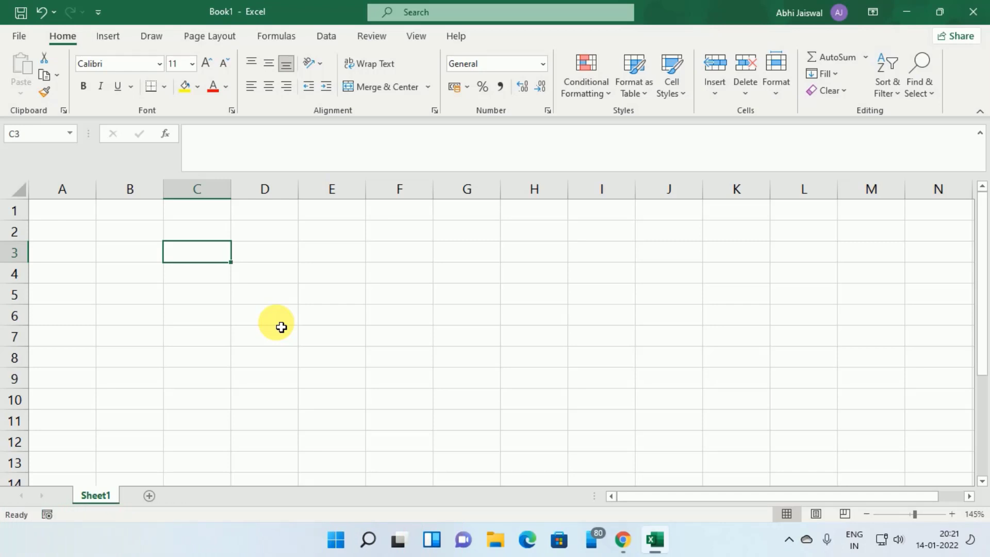
Rename the Sheet1 worksheet tab to 'Record'.
double_click(103, 496)
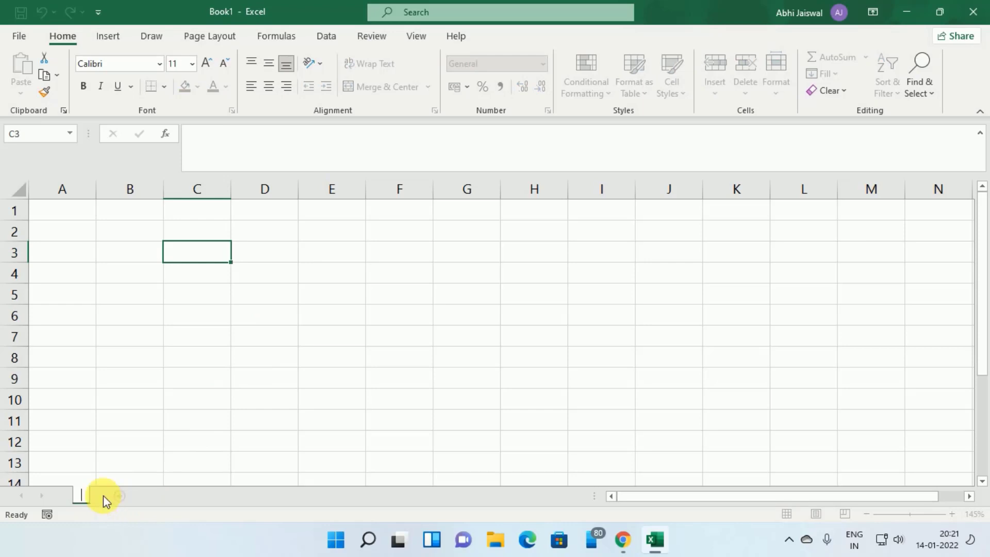
type("Record")
key("Return")
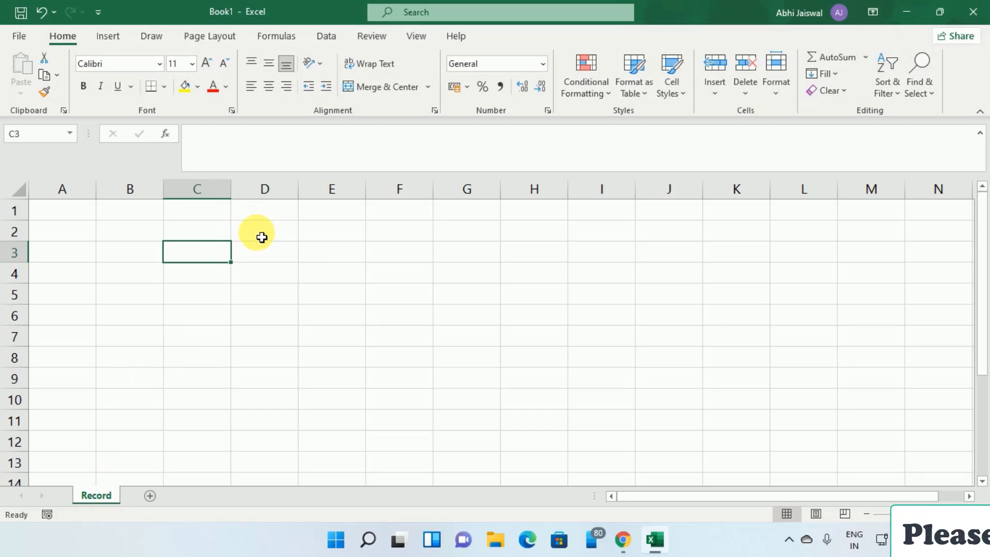
left_click(217, 234)
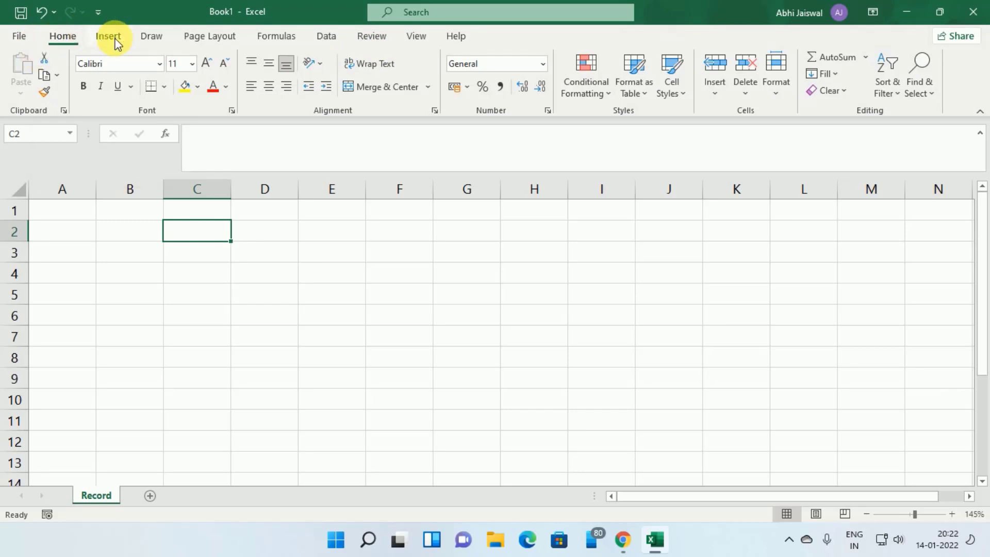
Tick Developer in Customize the Ribbon so the Developer tab appears.
right_click(386, 93)
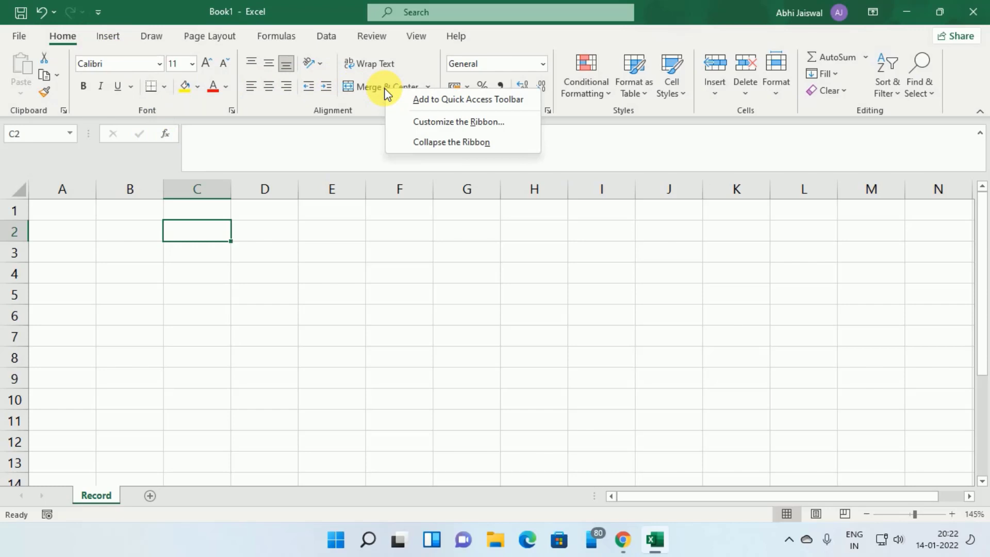
left_click(418, 121)
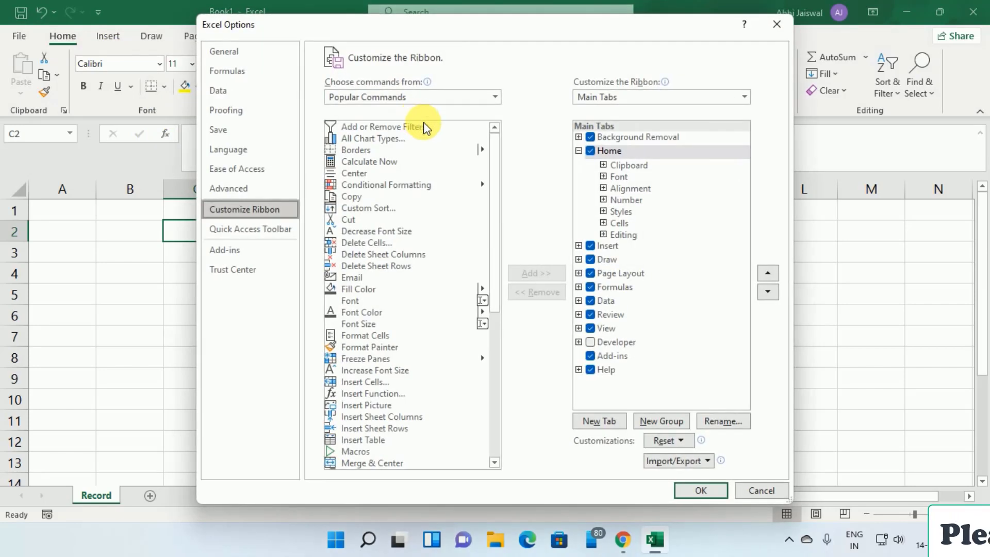
left_click(590, 343)
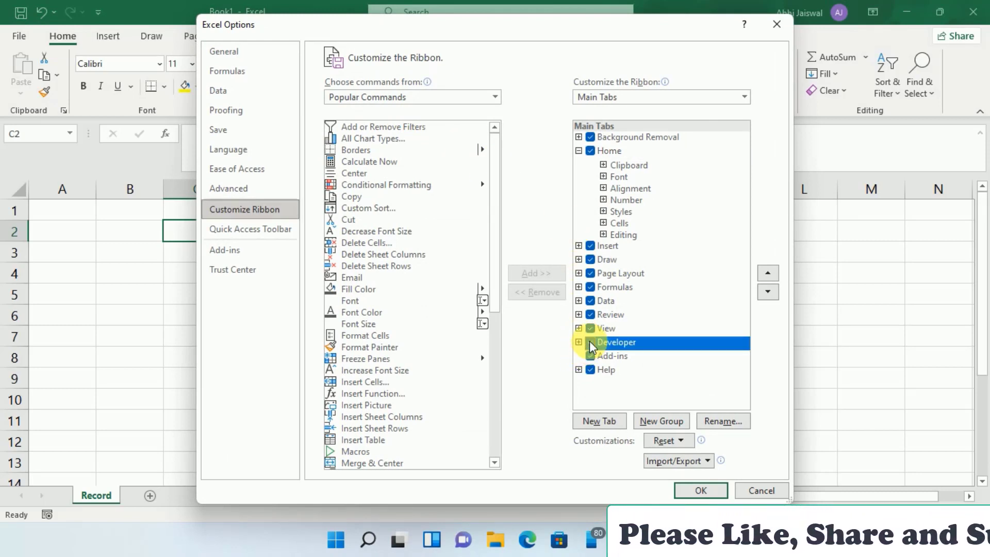
left_click(698, 490)
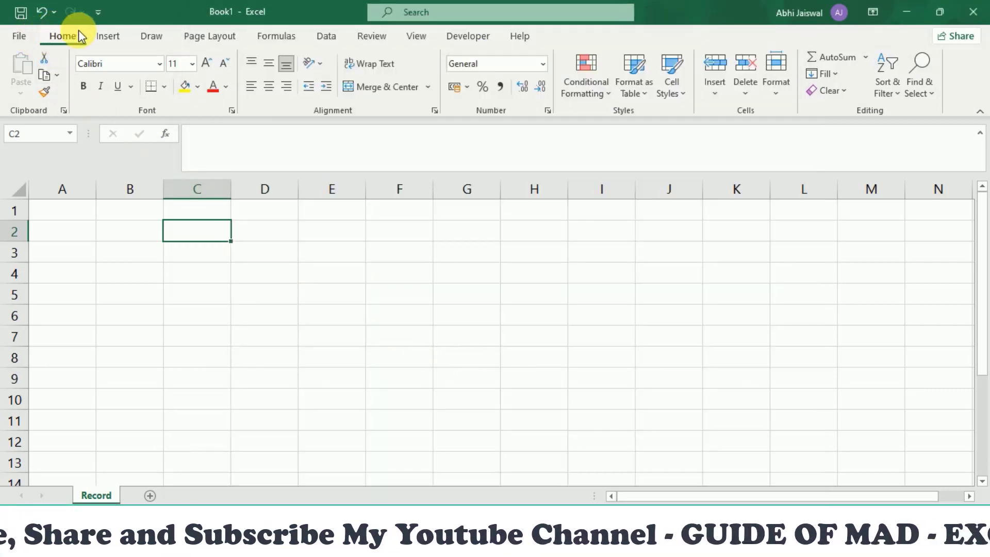
Switch to the Developer tab and select cell C3 as the starting cell.
left_click(467, 37)
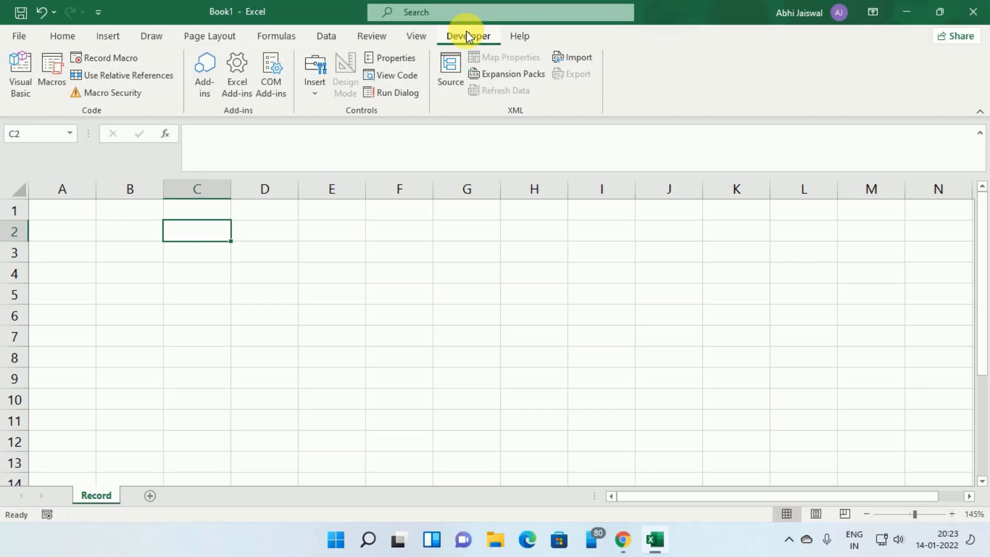
left_click(196, 250)
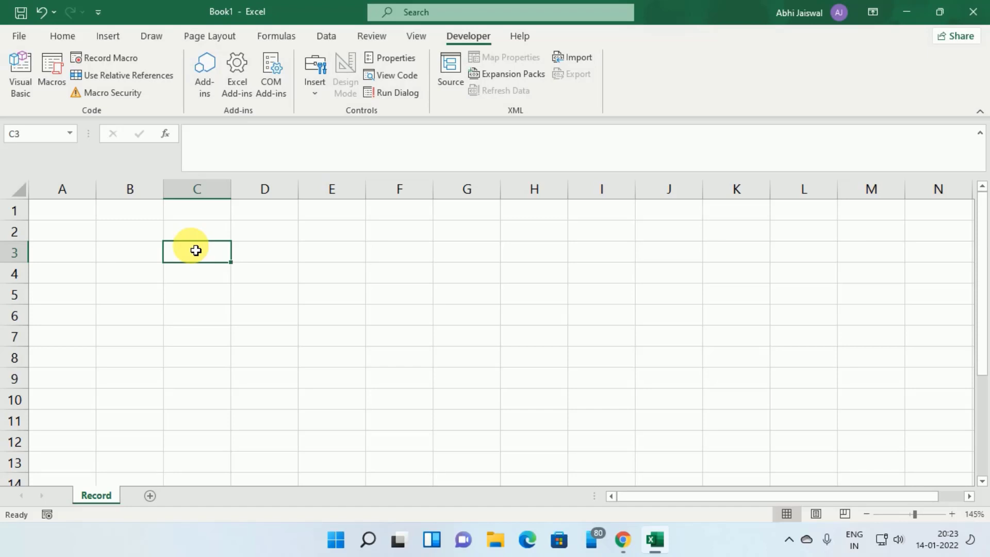
Record macro 'Record_Macro' in This Workbook, shortcut P, description 'Recording a simple macro'.
left_click(95, 60)
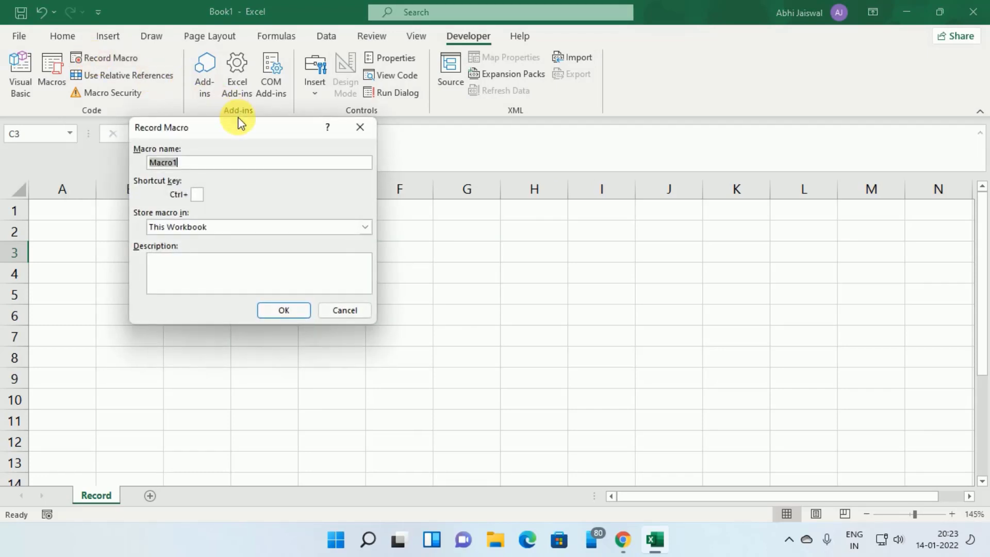
left_click_drag(240, 117, 435, 108)
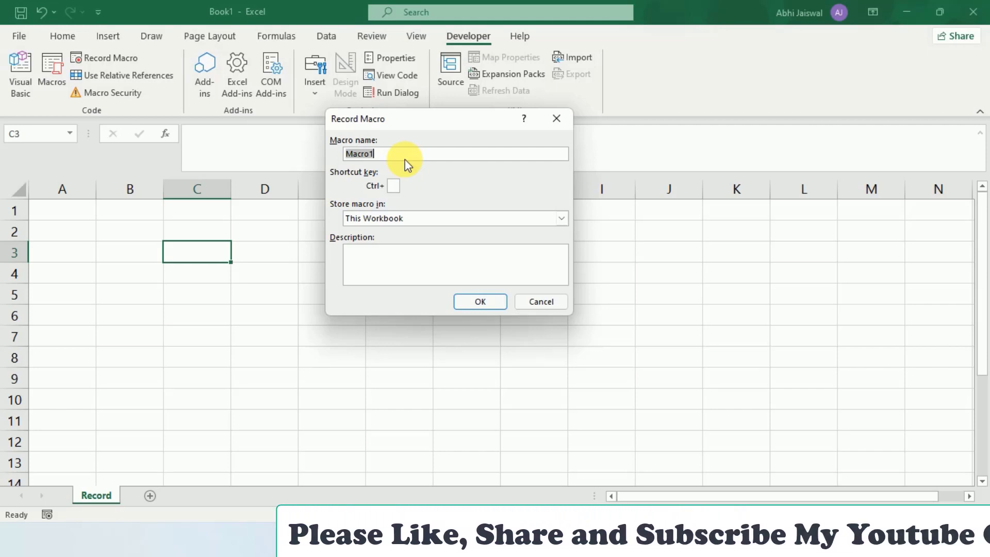
type("Re")
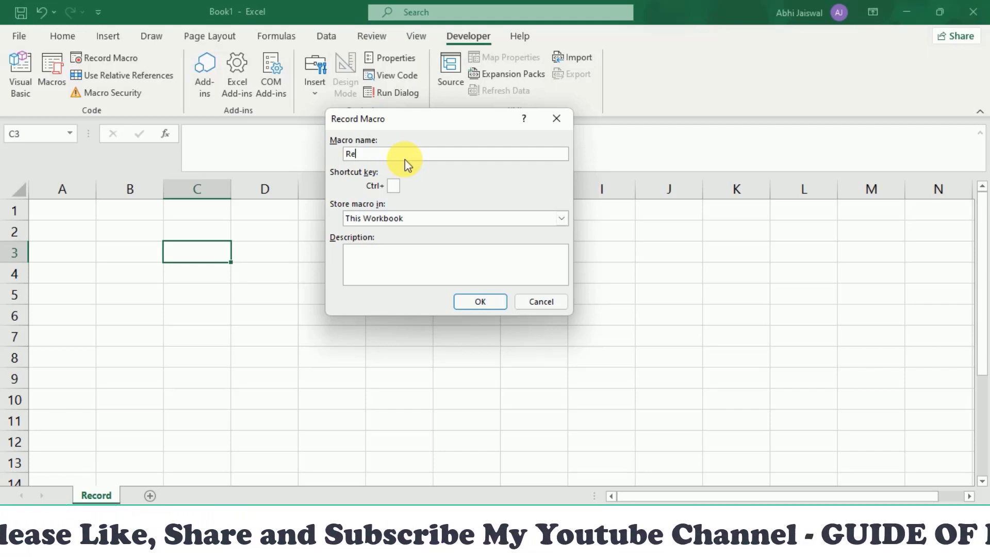
type("cord")
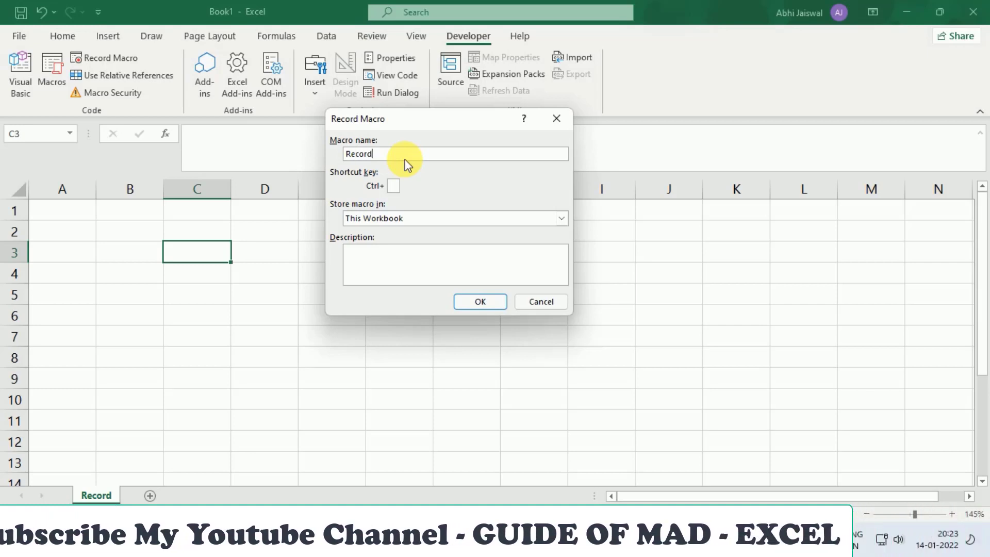
type("_Macro")
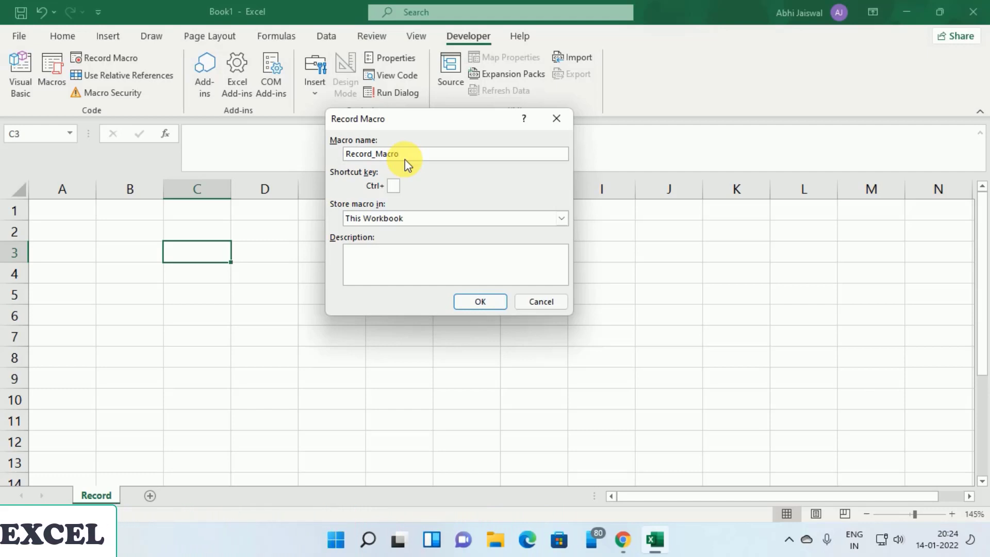
left_click(398, 186)
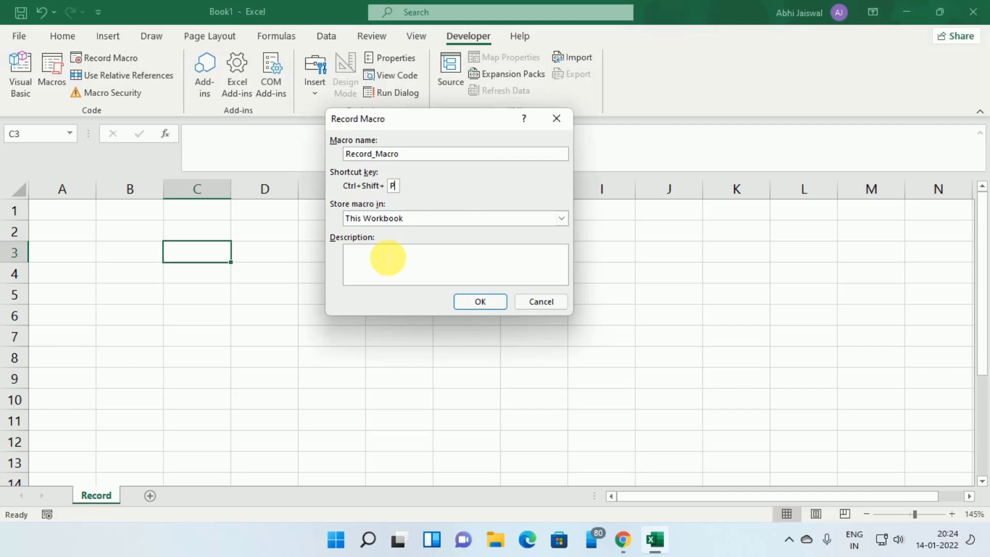
left_click(431, 219)
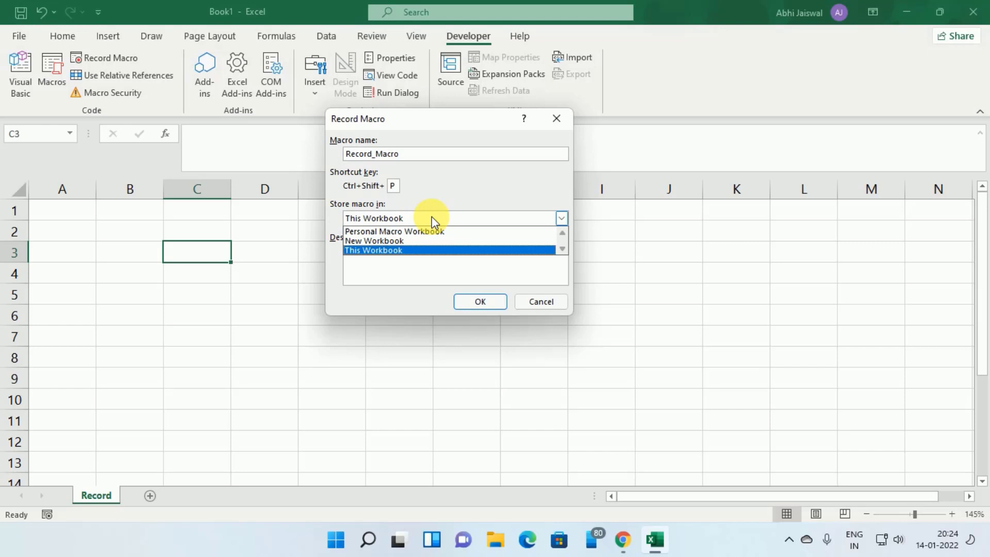
left_click(432, 216)
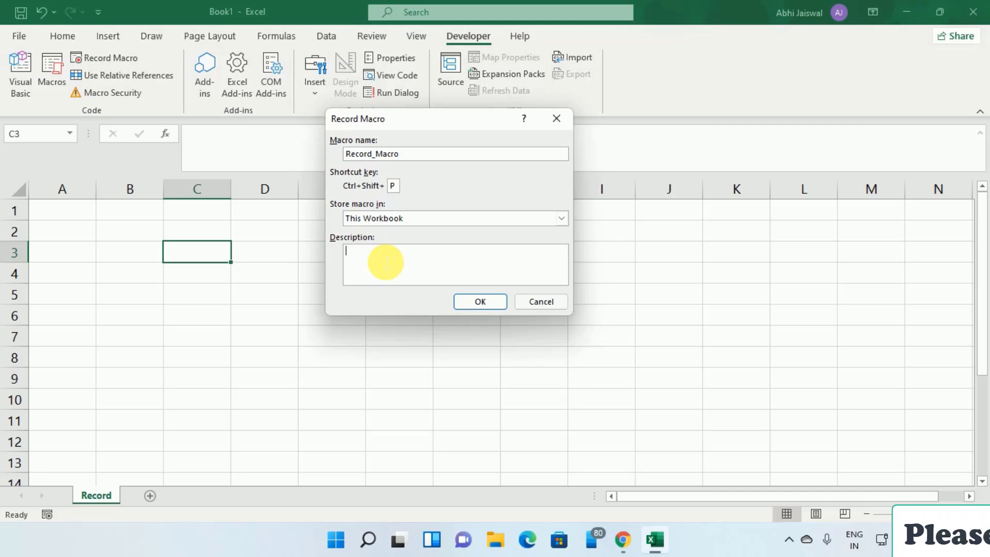
type("Reco")
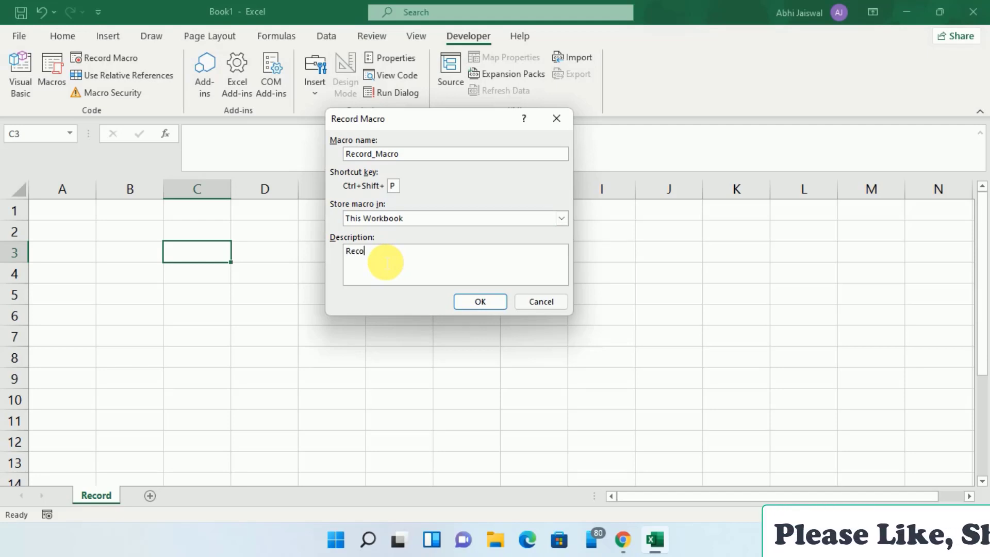
type("rding")
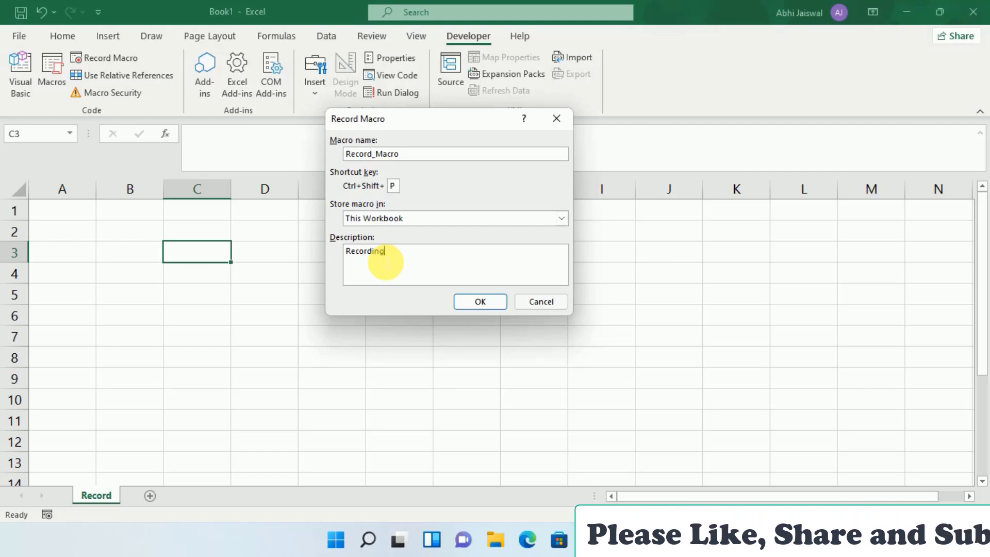
type(" a")
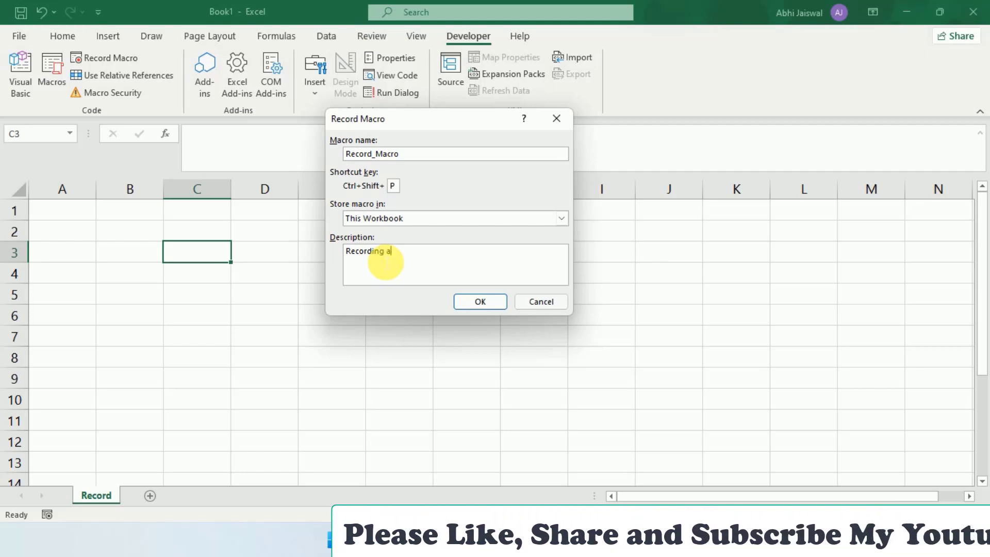
type(" simple ")
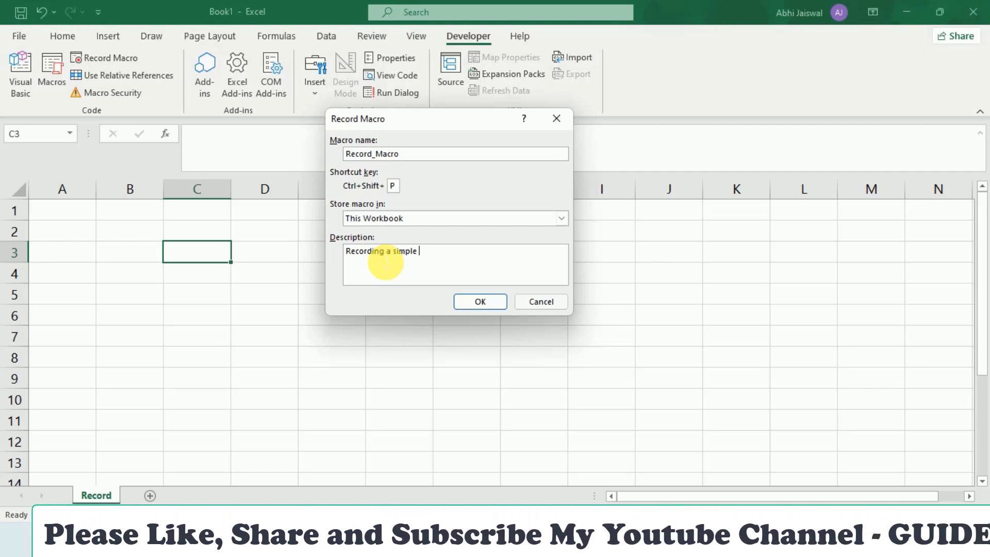
type("macro")
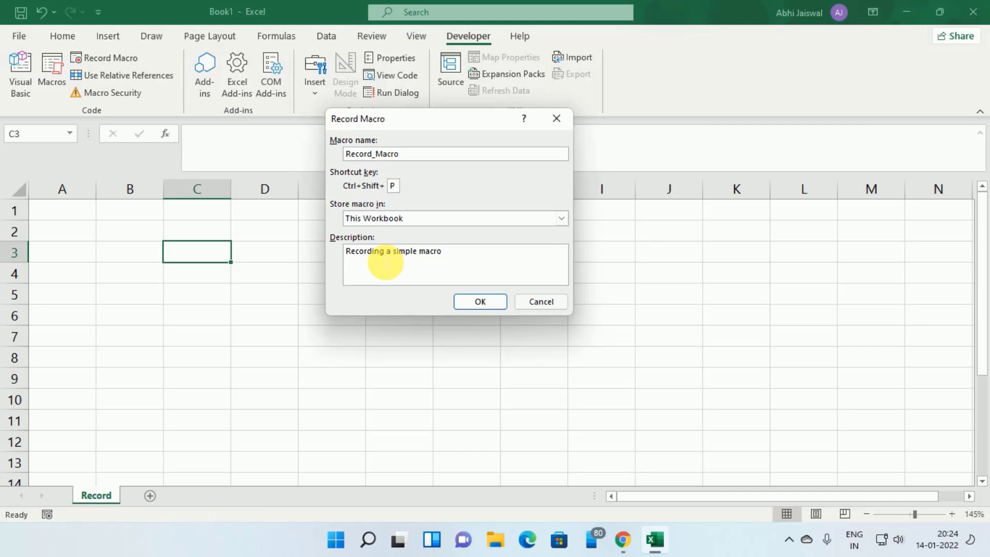
left_click(491, 310)
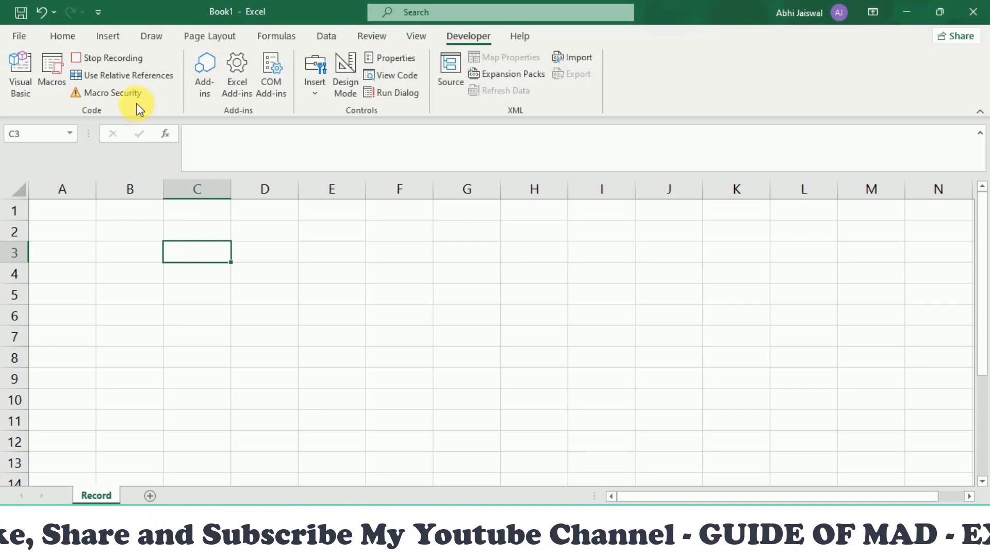
Turn on Use Relative References and select cell E3.
left_click(124, 77)
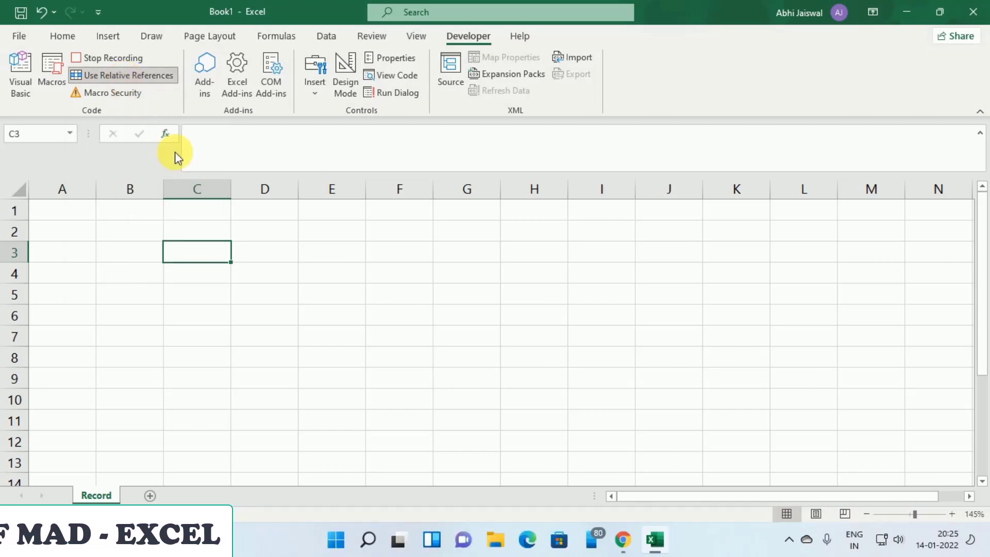
left_click(349, 257)
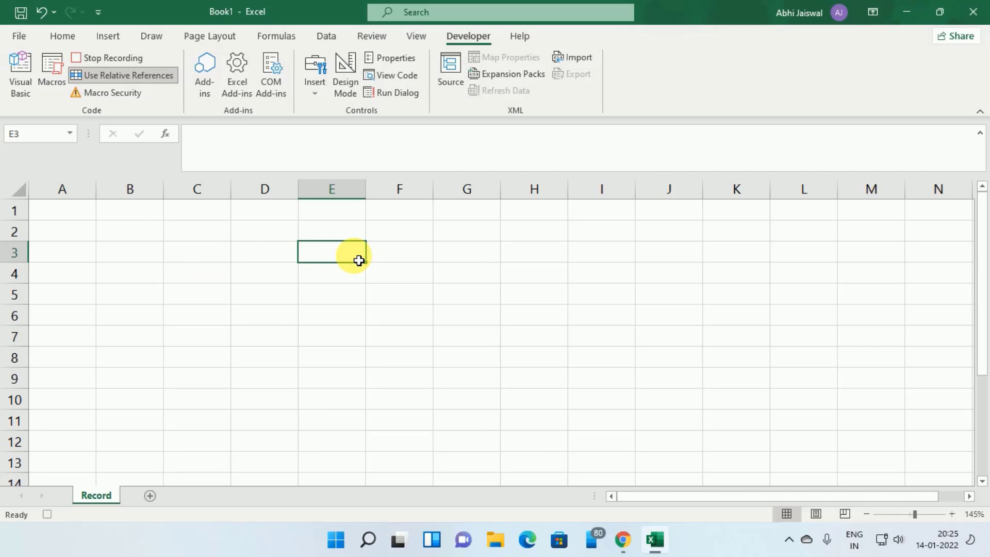
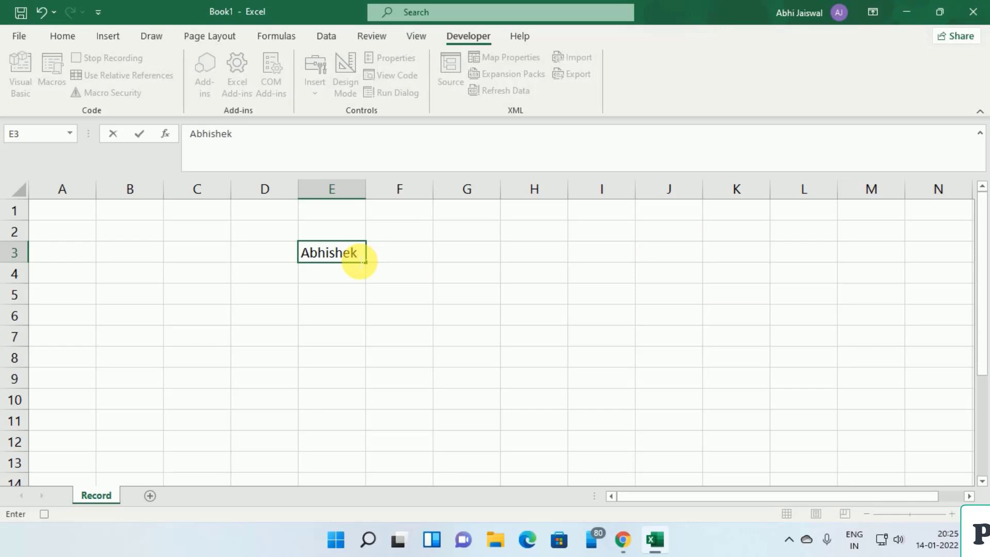
key("ctrl+Return")
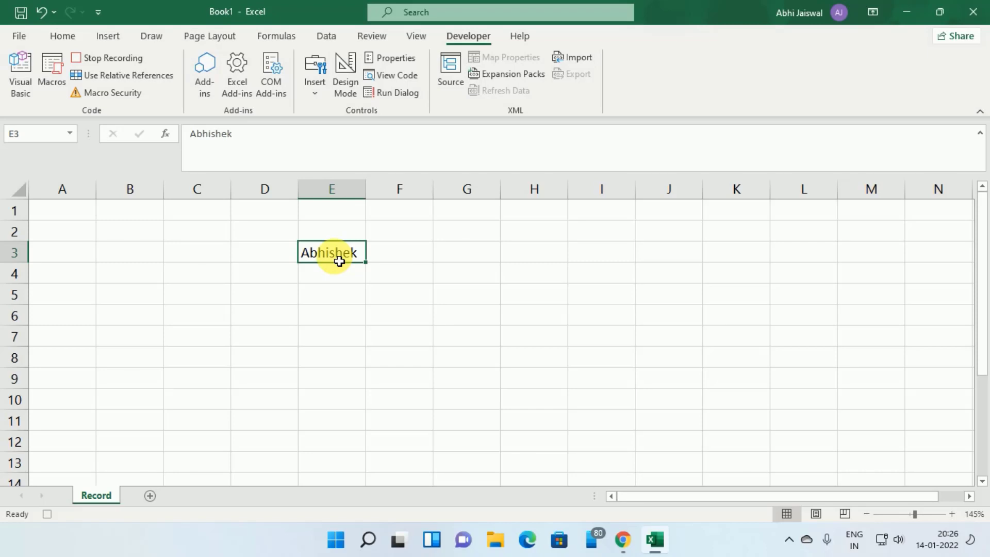
left_click(57, 36)
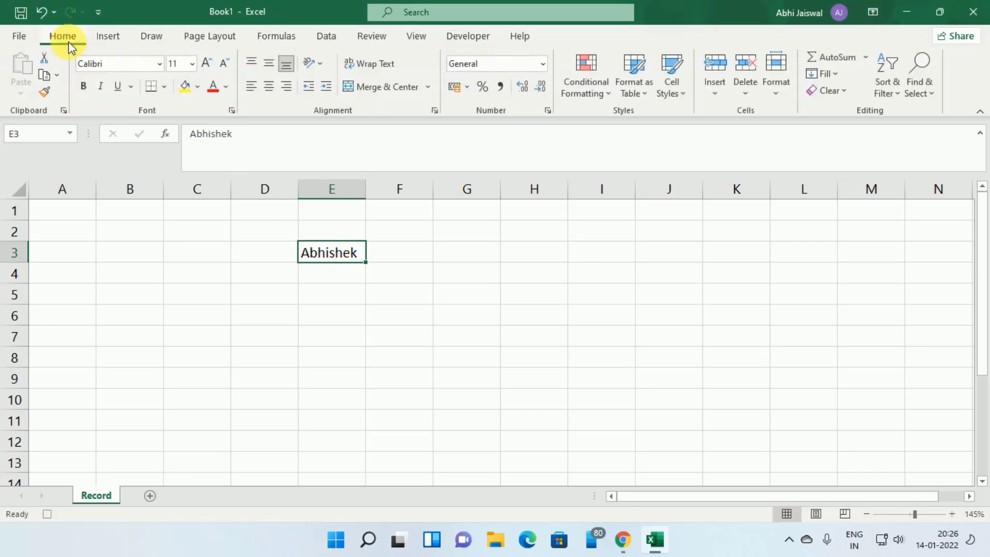
left_click(186, 85)
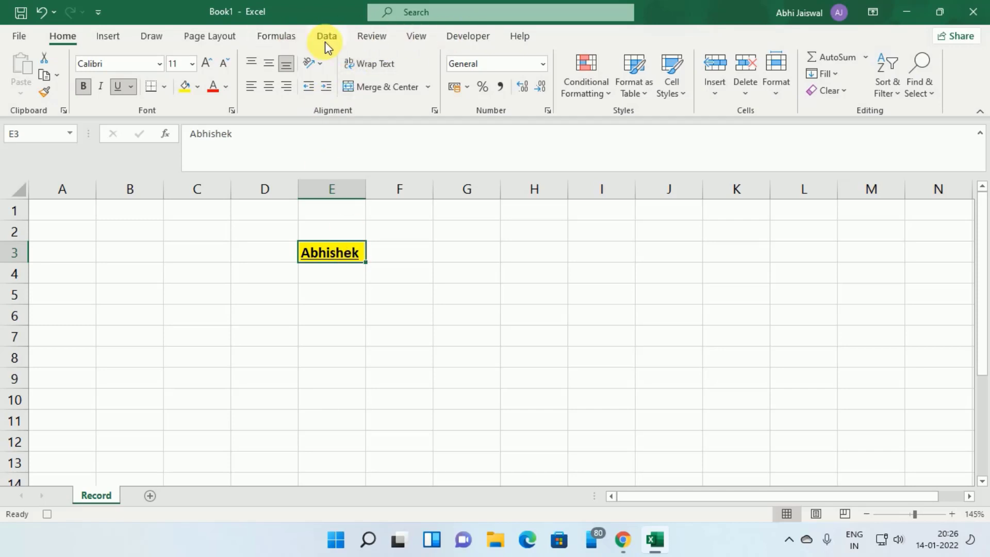
left_click(475, 36)
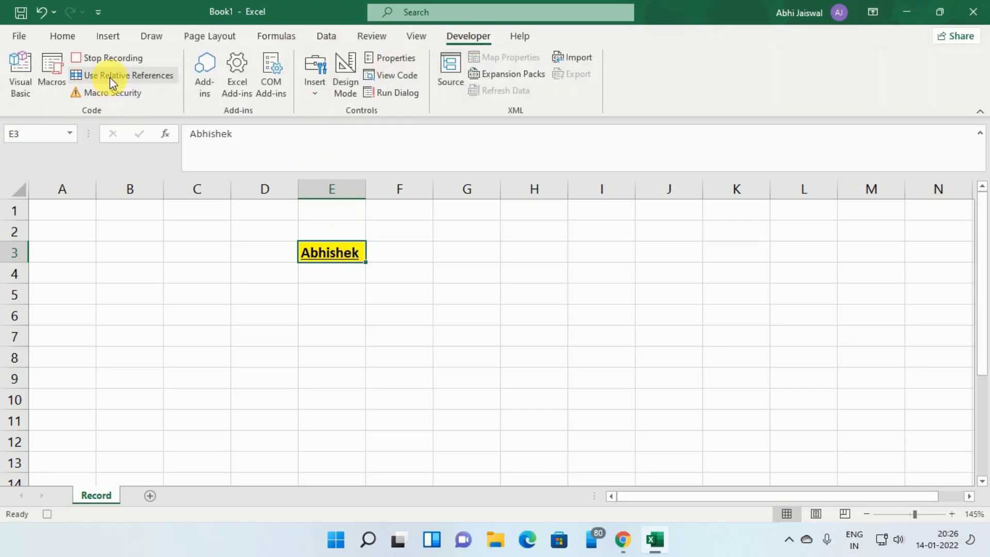
left_click(110, 78)
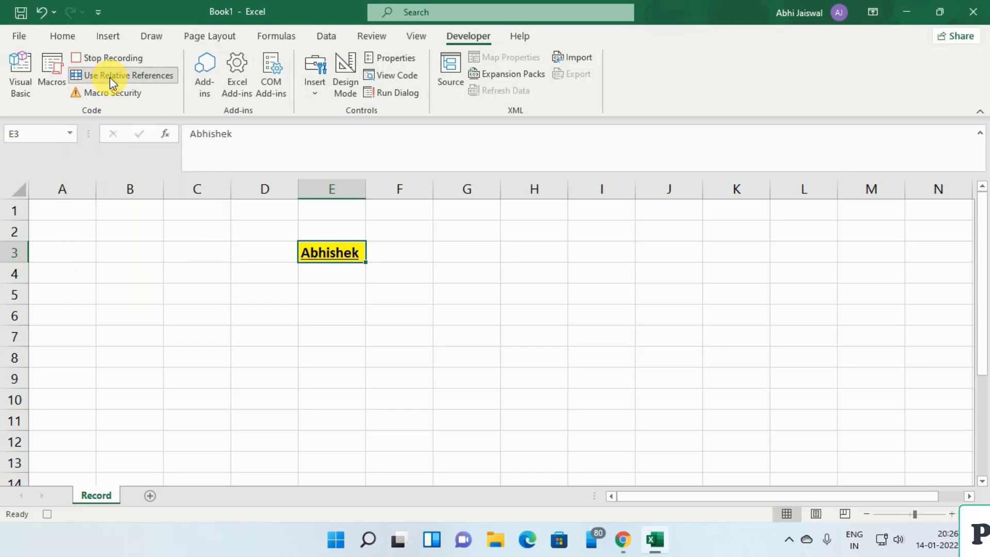
left_click(465, 261)
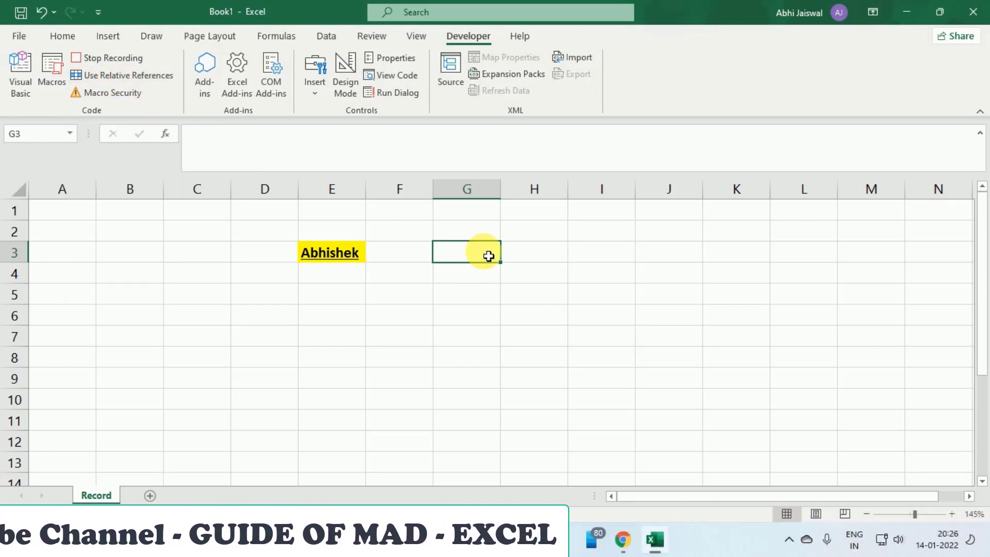
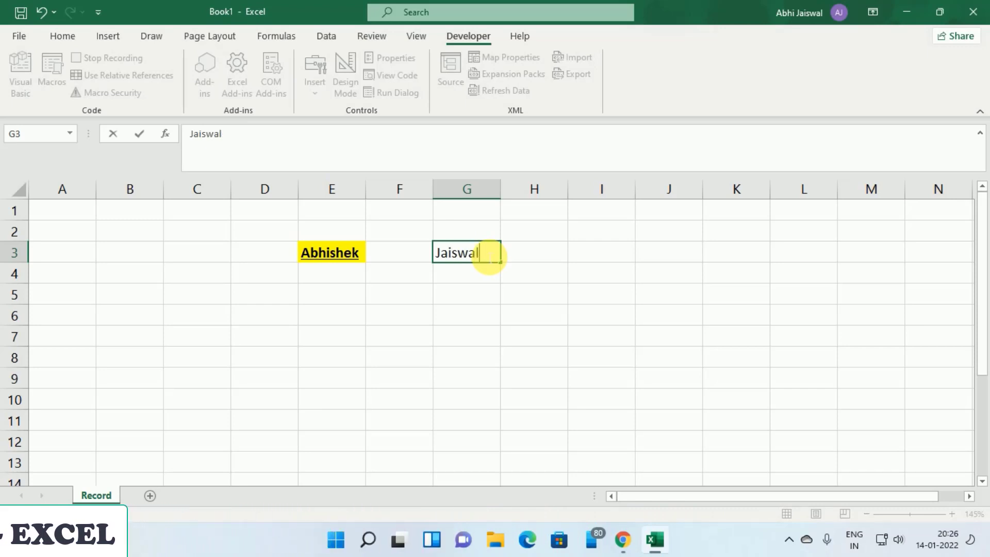
key("ctrl+Return")
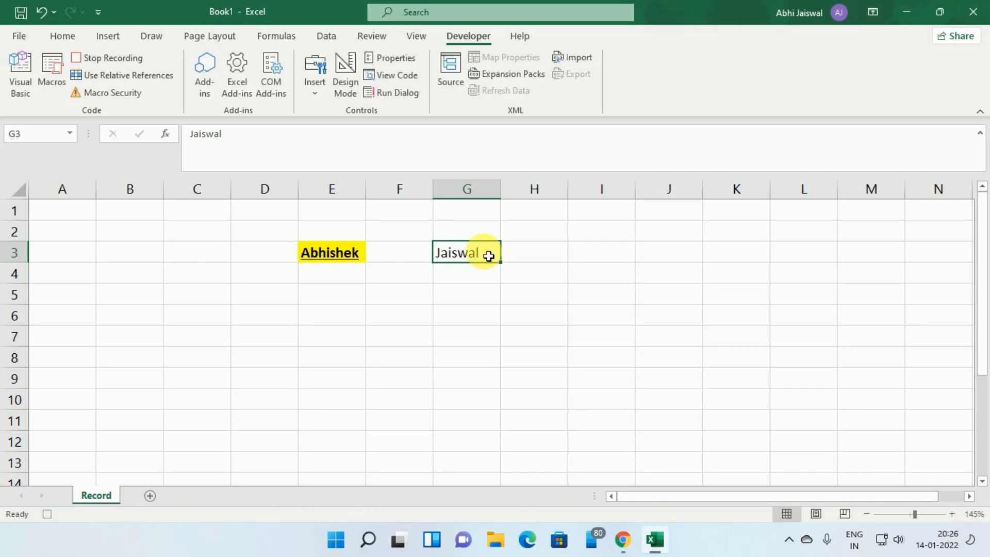
left_click(64, 37)
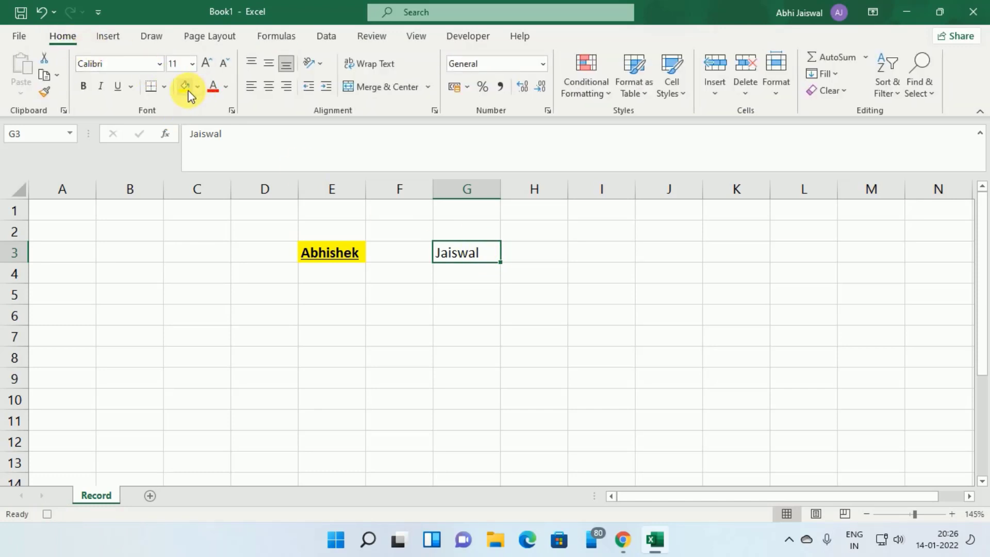
left_click(209, 64)
left_click(209, 64)
left_click(209, 64)
left_click(209, 64)
left_click(209, 64)
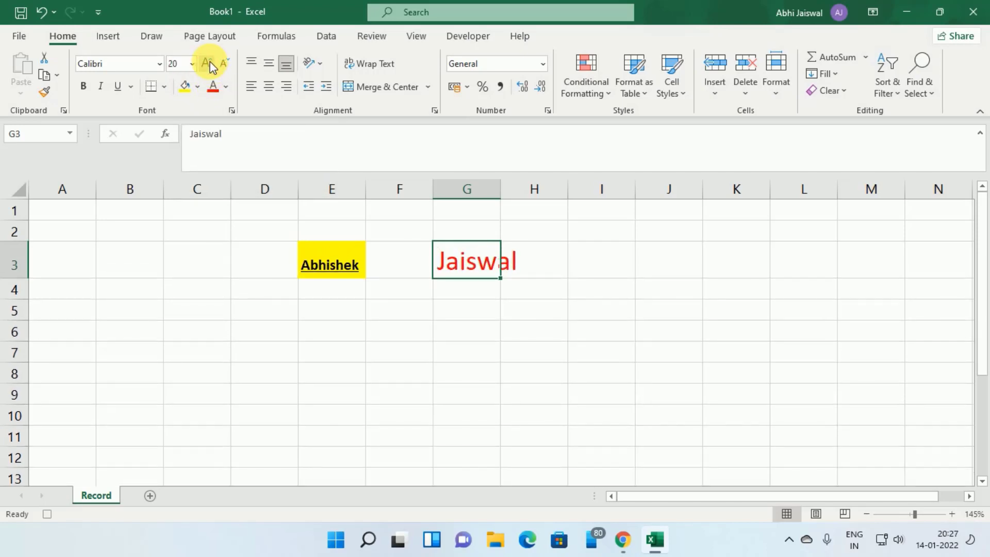
Keep relative references on, select I3, and stop the macro recording.
left_click(461, 38)
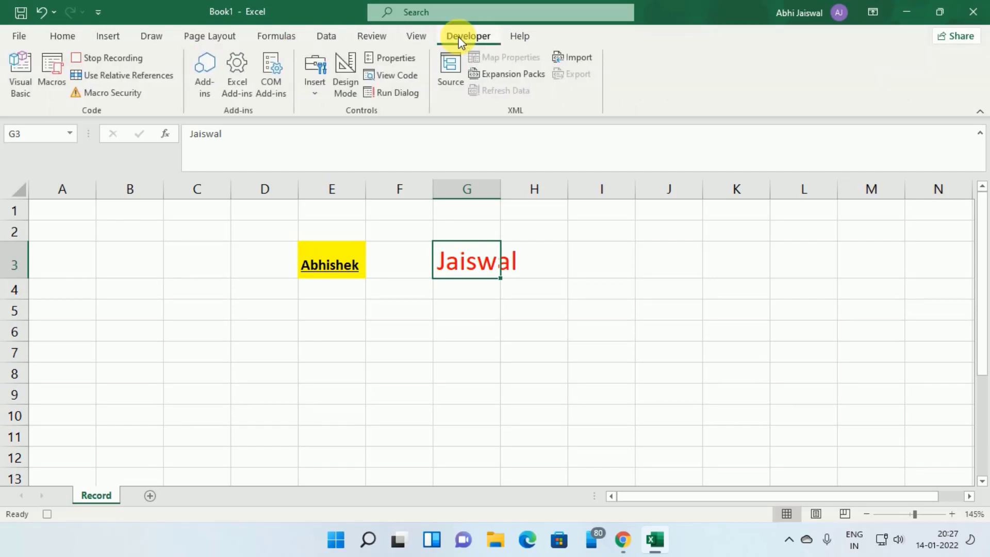
left_click(130, 73)
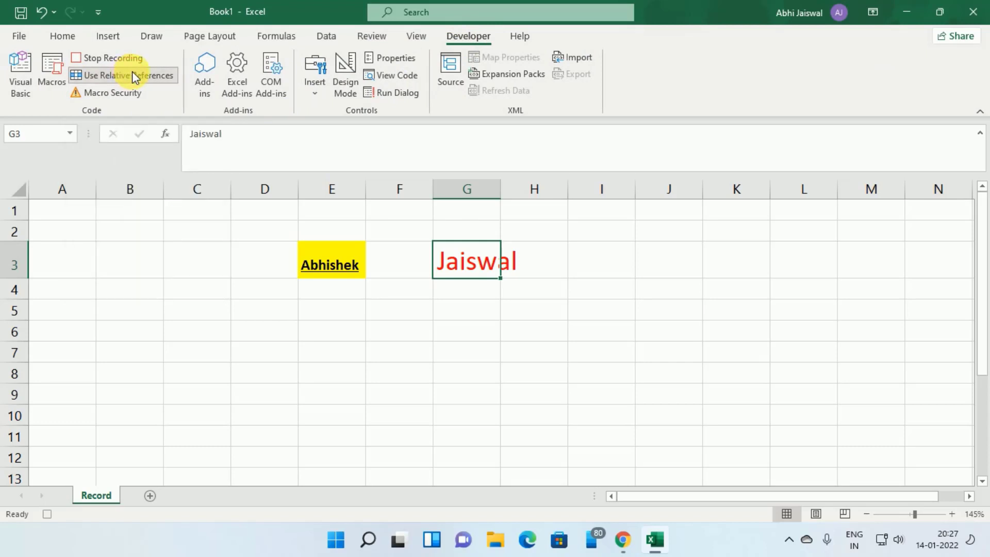
left_click(617, 269)
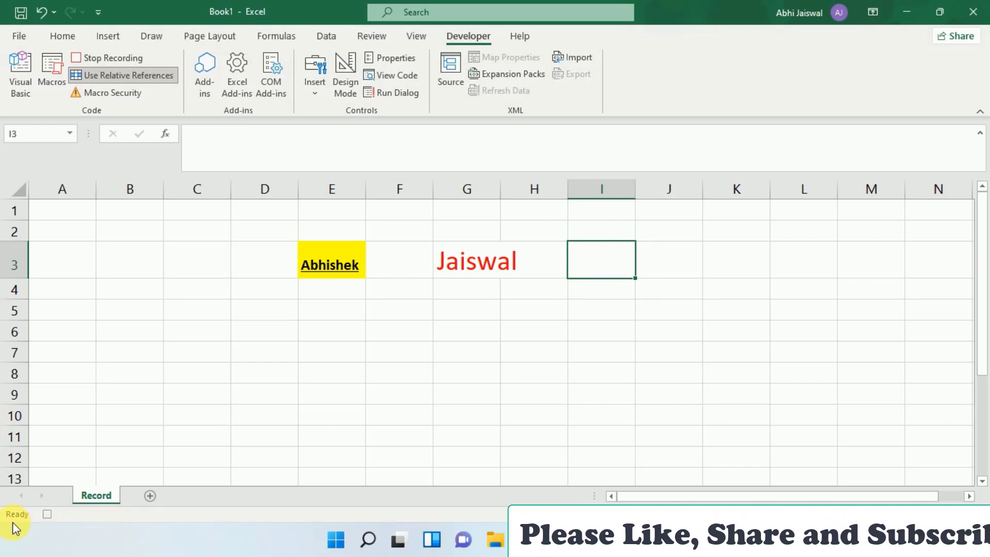
left_click(47, 516)
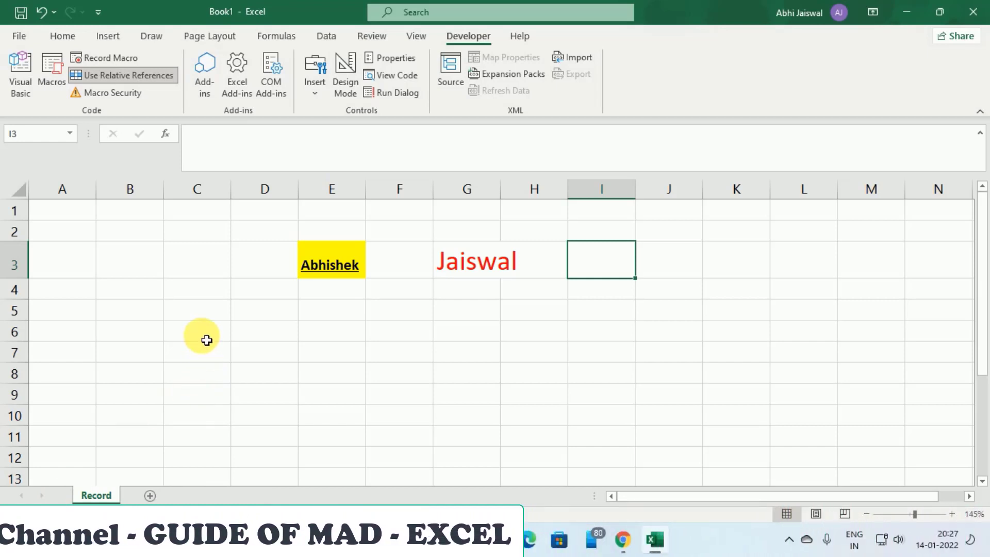
Step through C3, E3, G3 and I3 twice, then select C6 for the replay.
left_click(196, 274)
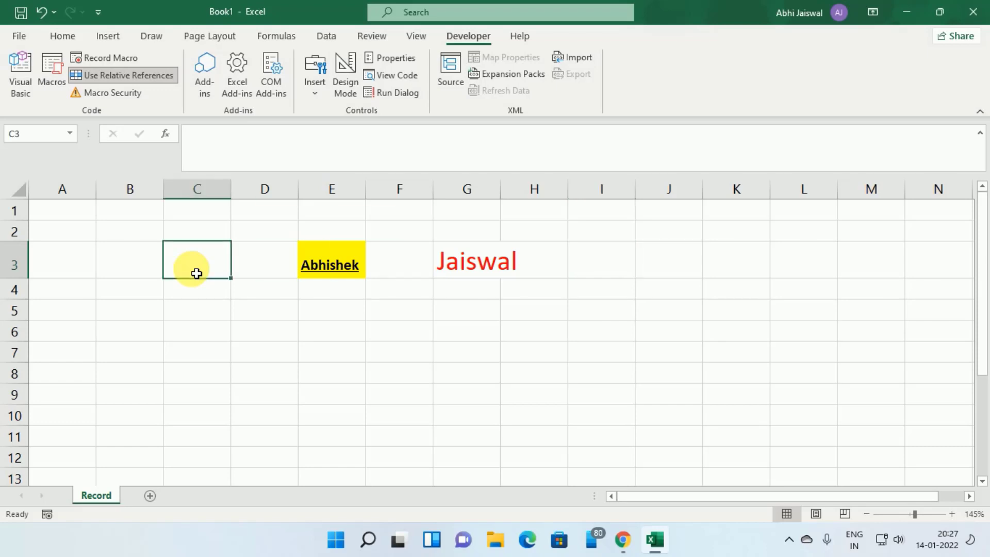
left_click(342, 272)
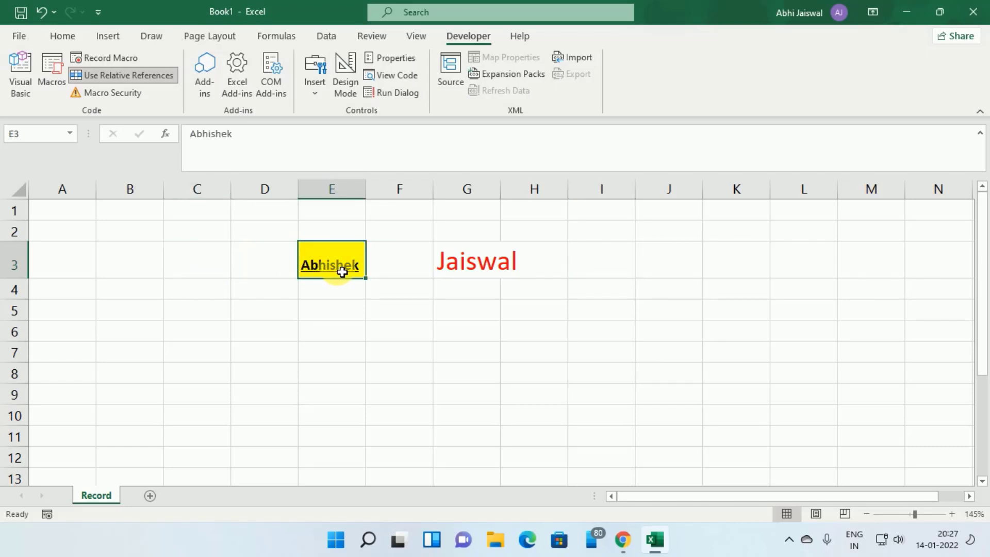
left_click(452, 277)
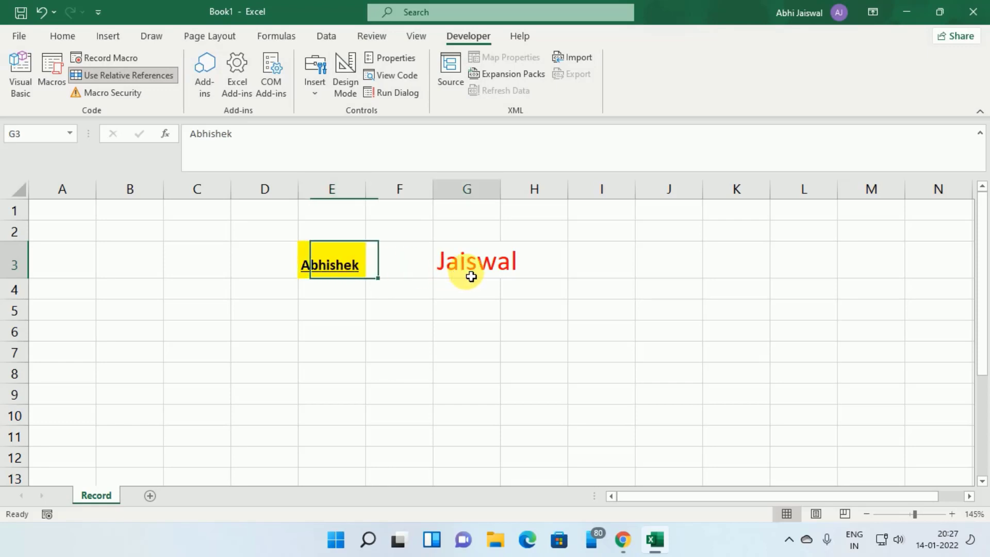
left_click(624, 276)
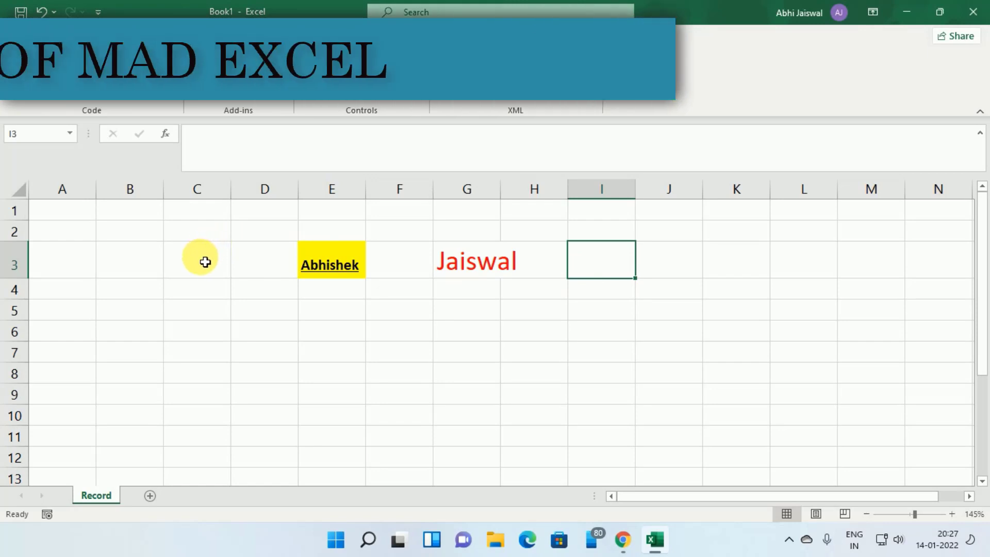
left_click(222, 260)
left_click(335, 265)
left_click(472, 273)
left_click(590, 268)
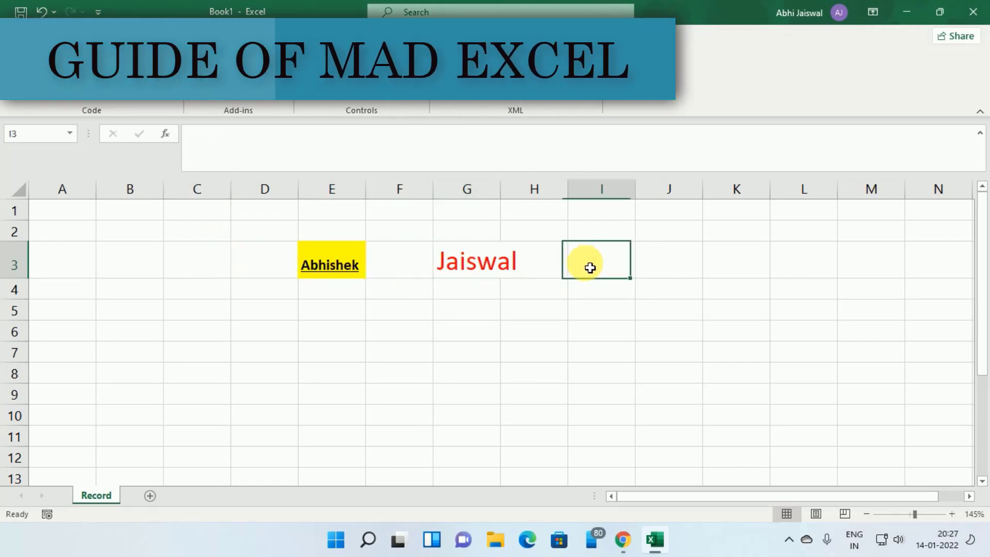
left_click(187, 341)
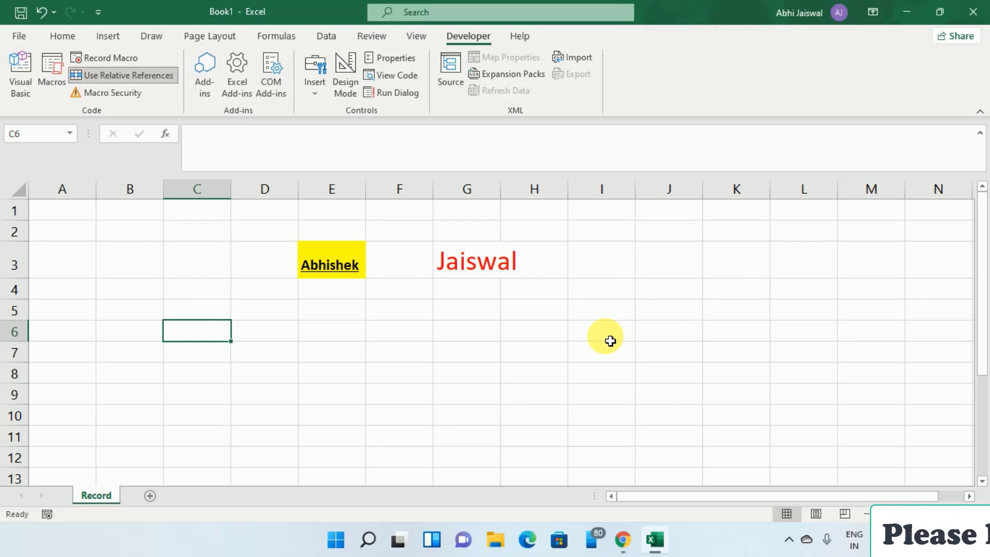
Run Record_Macro from C6 with its Ctrl+Q shortcut.
key("ctrl+q")
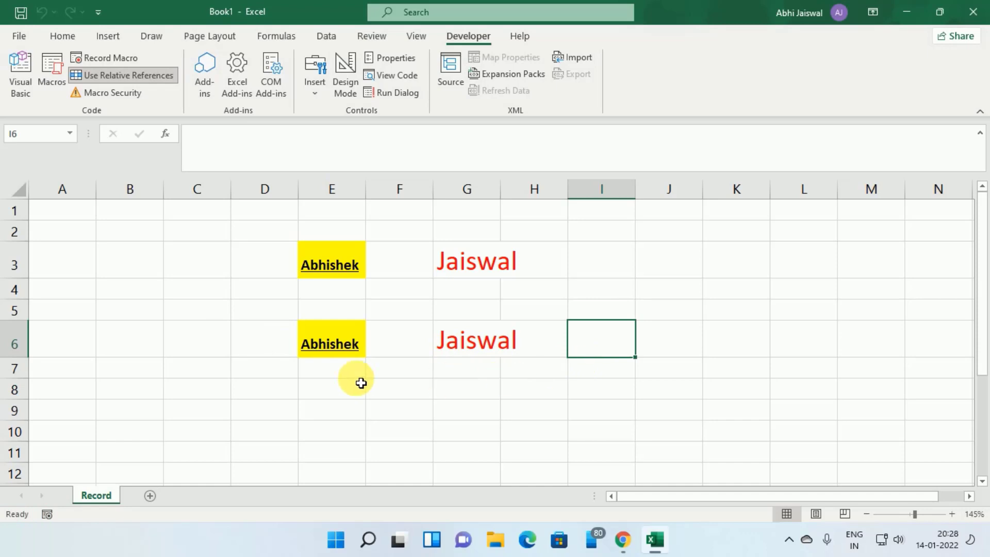
Run Record_Macro from C9 to fill E9 with the yellow first name and G9 with the red surname.
left_click(216, 410)
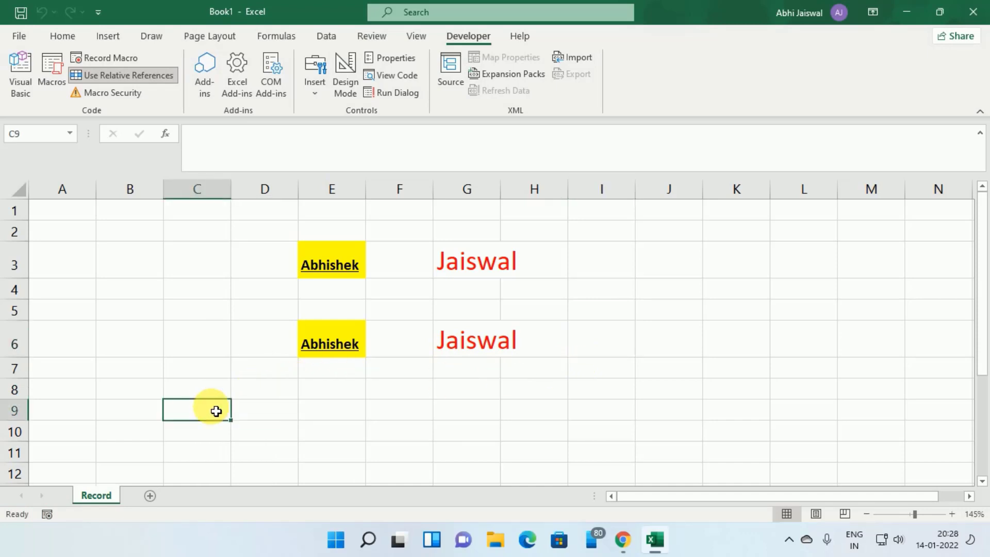
left_click(416, 37)
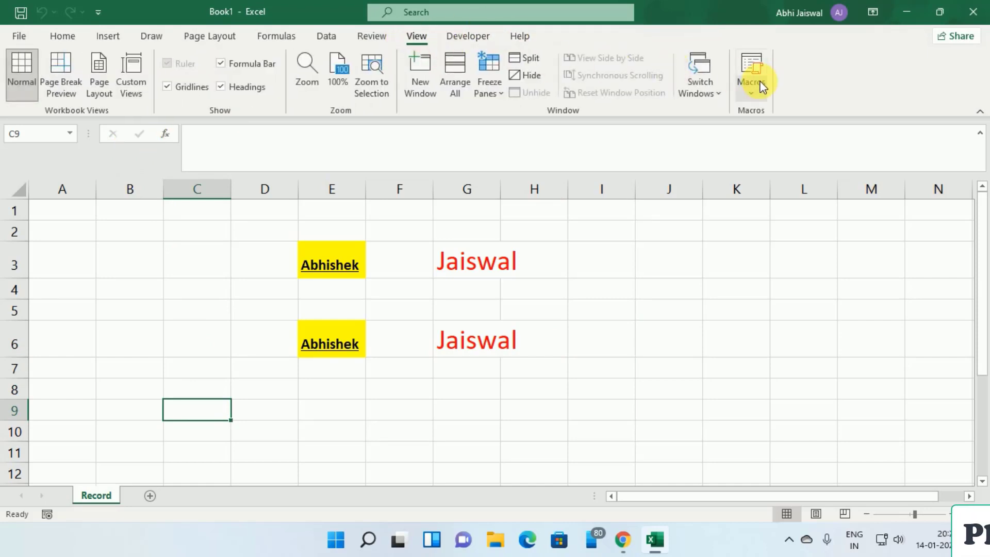
left_click(752, 94)
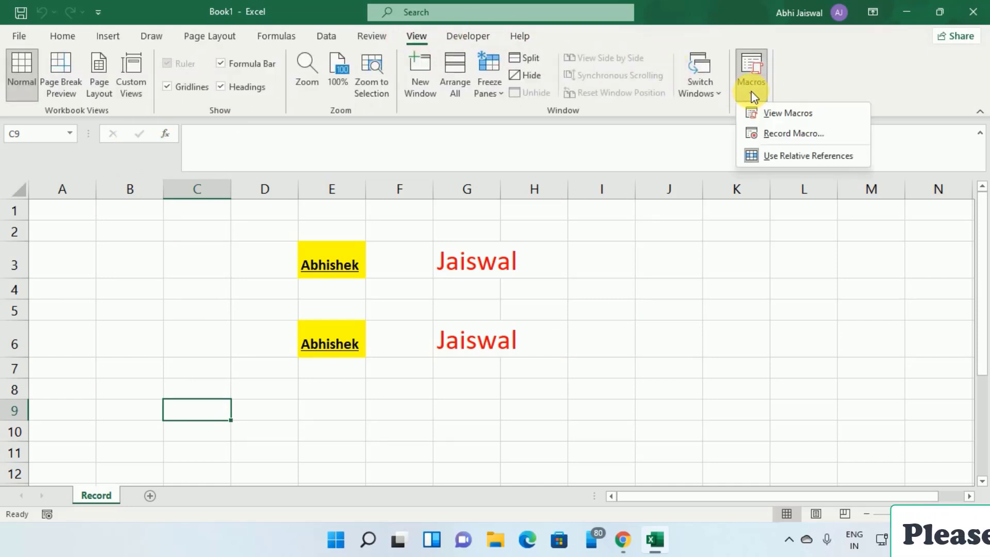
left_click(777, 112)
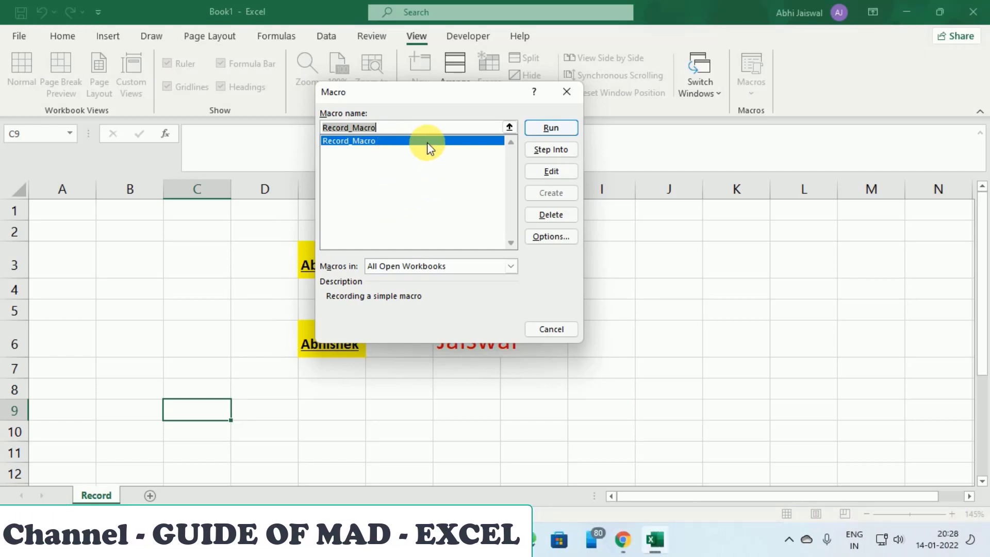
left_click(561, 128)
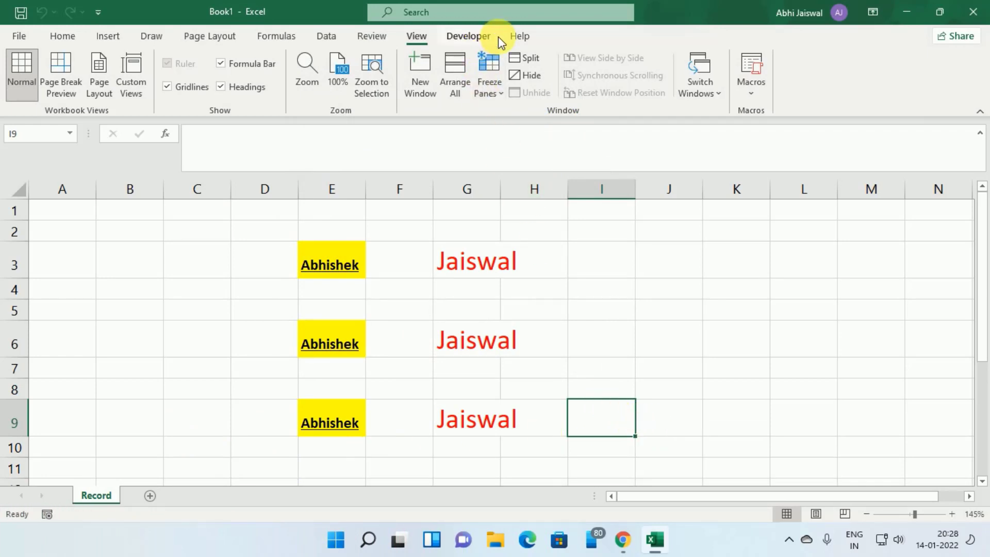
Launch the Visual Basic for Applications editor from the Developer tab.
left_click(480, 36)
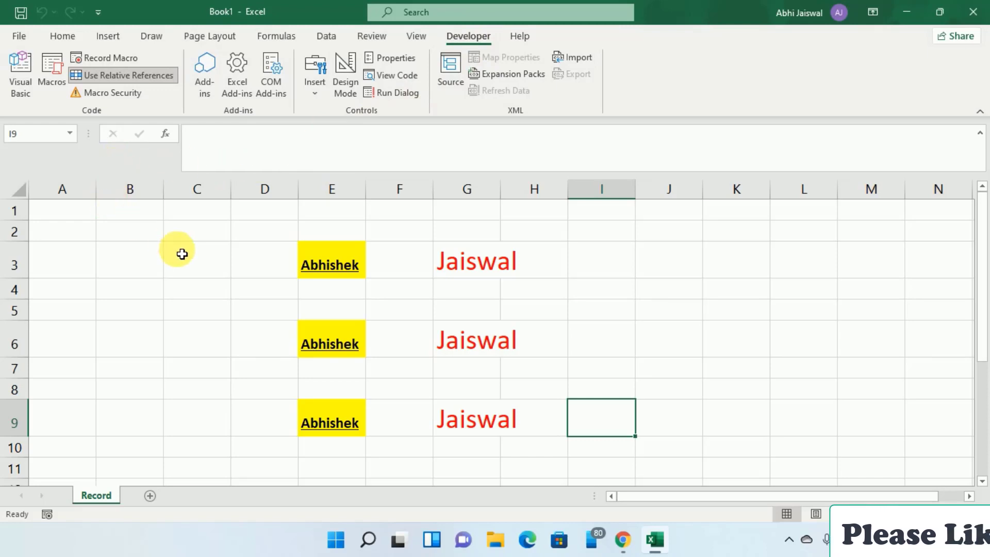
left_click(25, 67)
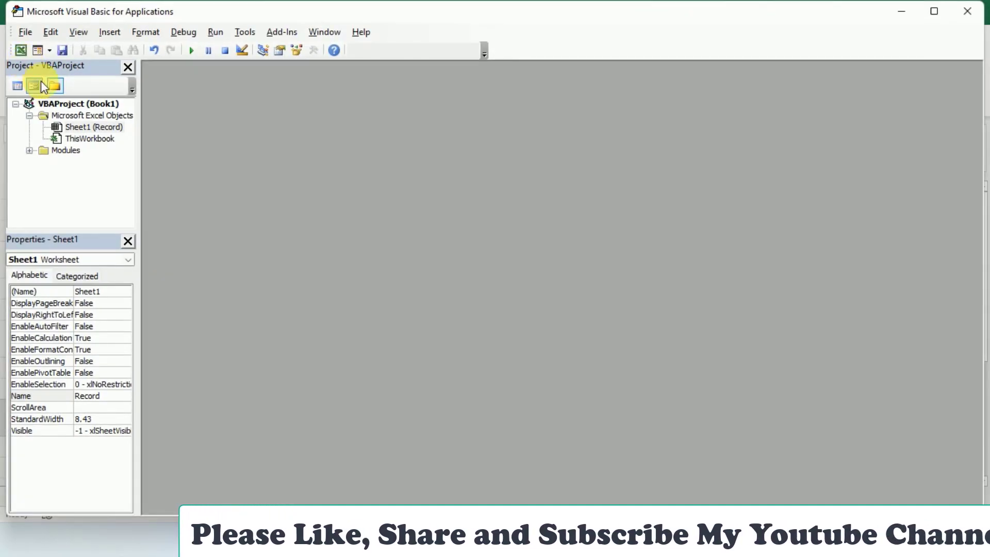
Expand the Modules folder and open Module1 to show the recorded macro code.
left_click(84, 126)
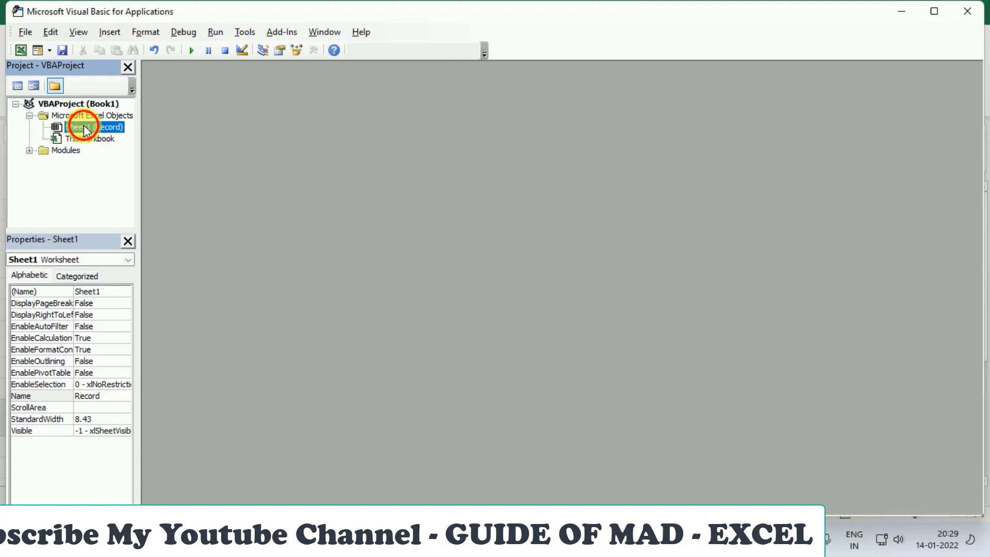
left_click(30, 151)
double_click(81, 161)
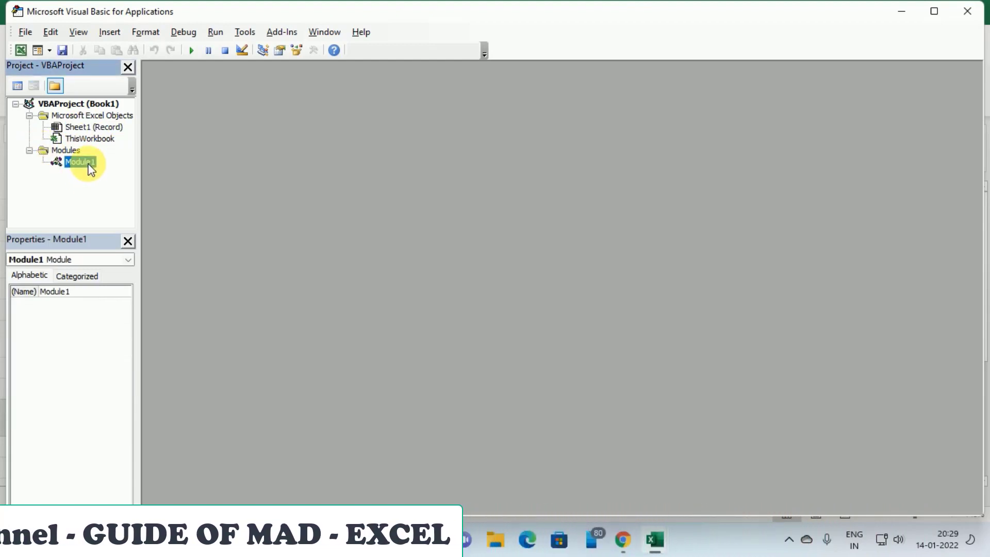